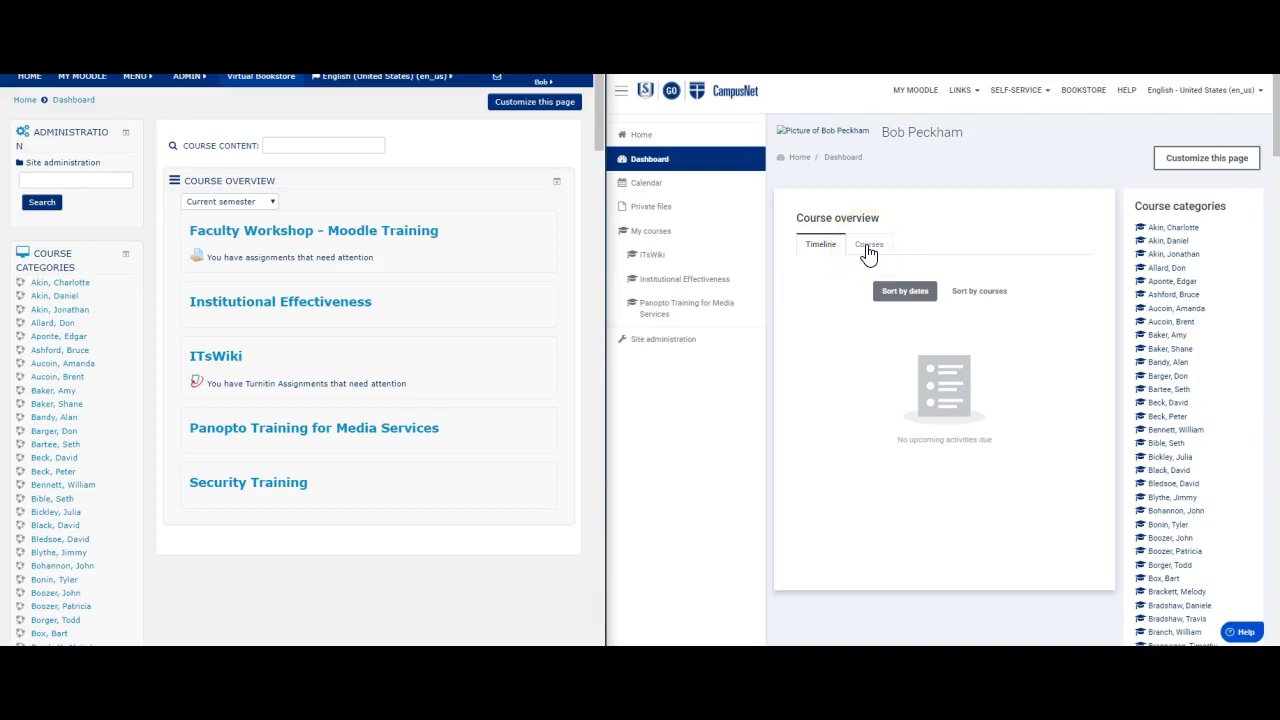
# - Show the Courses view in CampusNet's course overview, and collapse and restore the navigation drawer
pyautogui.click(869, 247)
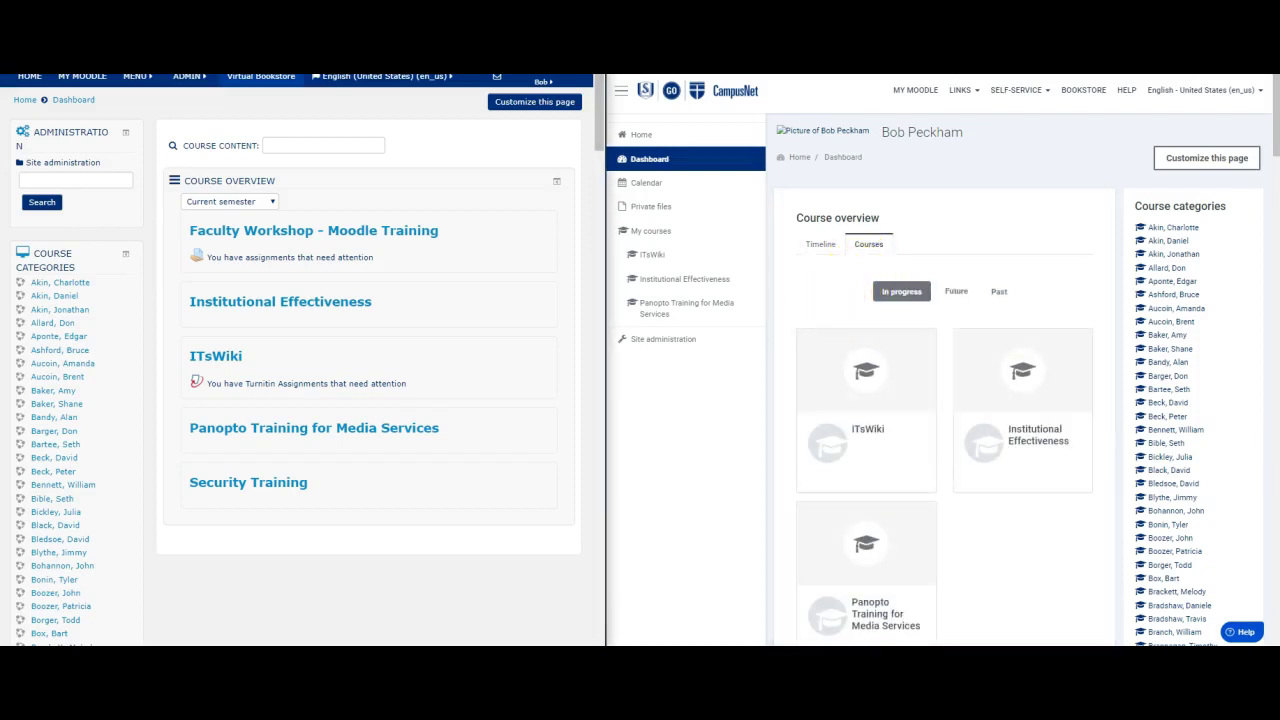
pyautogui.click(622, 93)
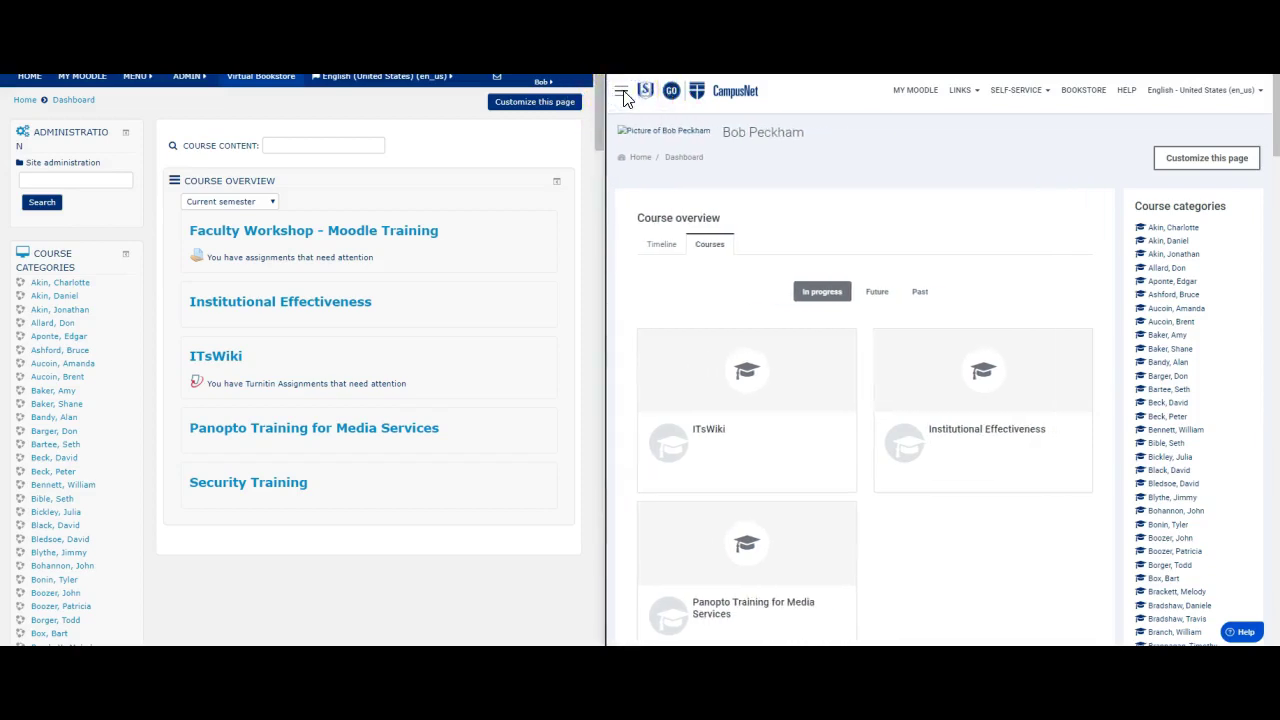
pyautogui.click(622, 93)
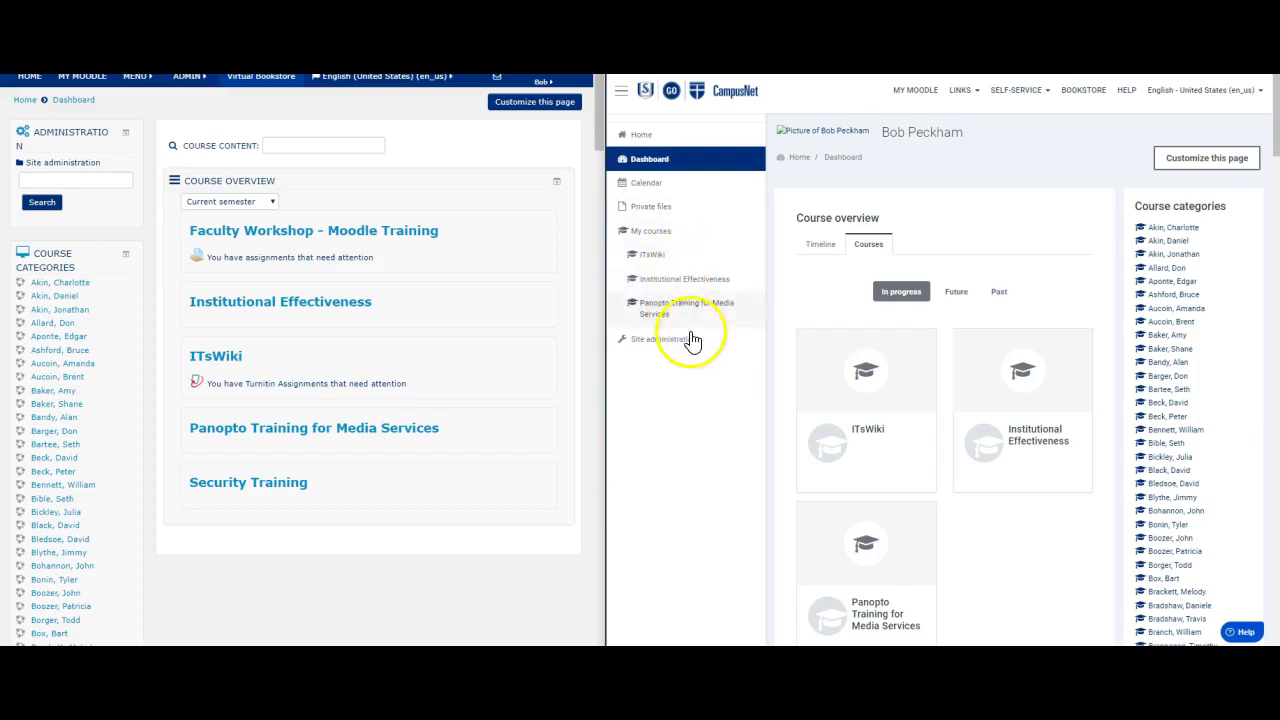
# - List previous-semester courses on both the old and new dashboards, and open CIS1100.A-FA2010 Introduction to Computers on each site
pyautogui.click(257, 203)
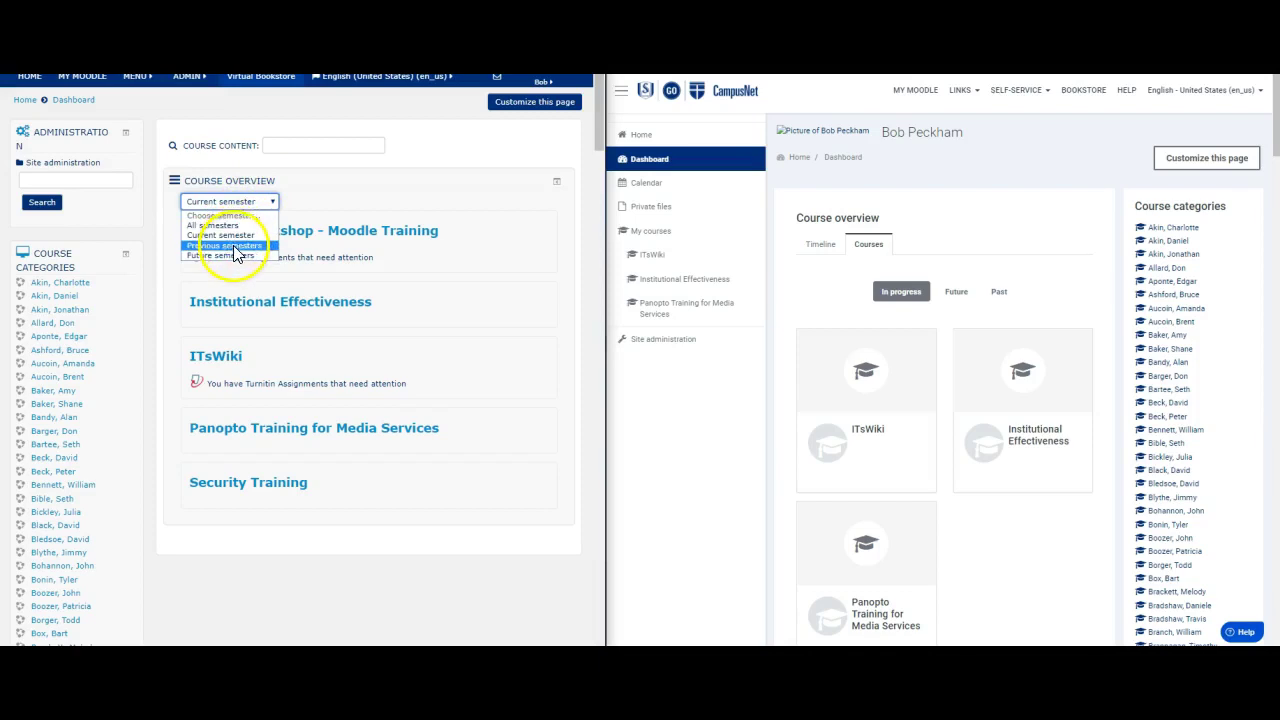
pyautogui.click(232, 246)
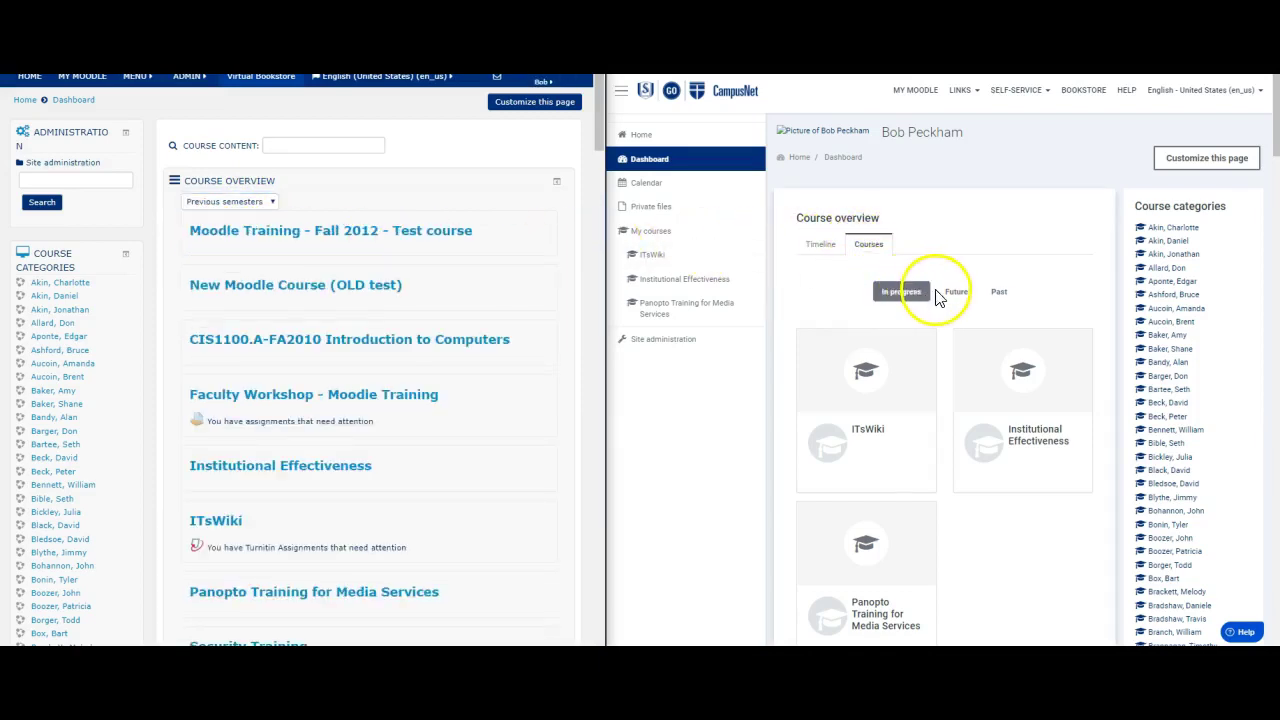
pyautogui.click(1000, 294)
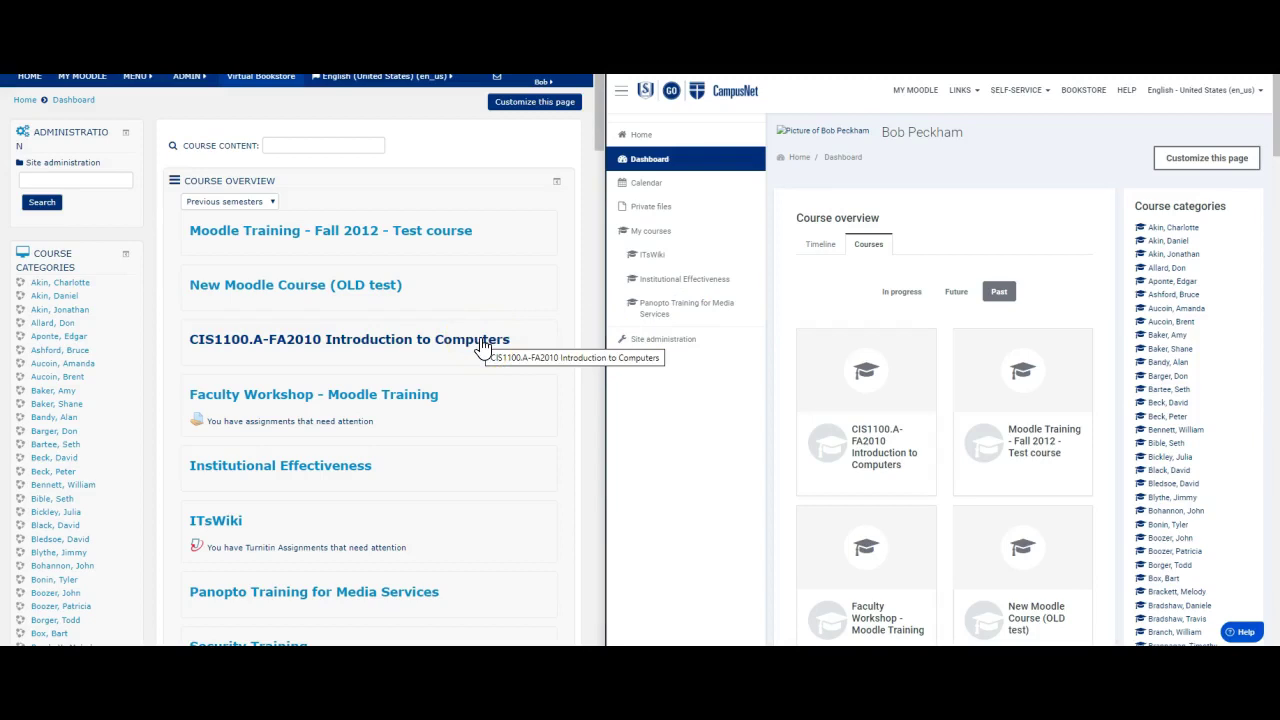
pyautogui.click(483, 341)
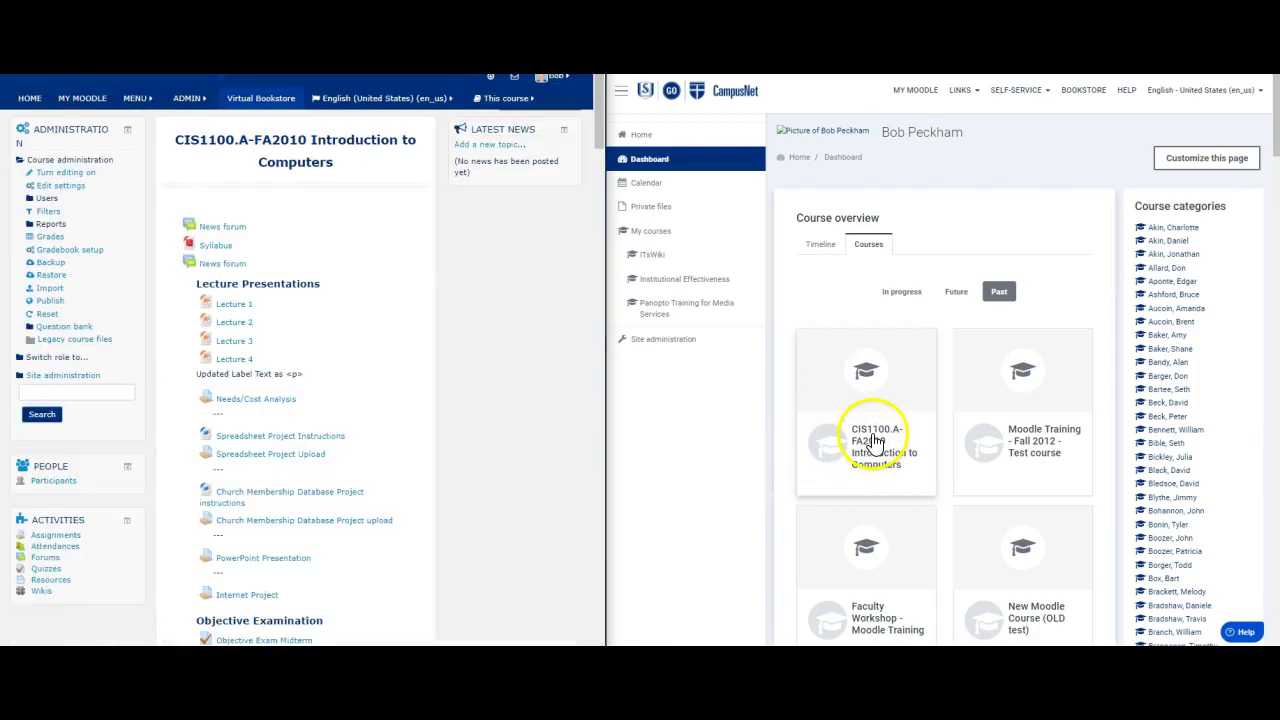
pyautogui.click(873, 440)
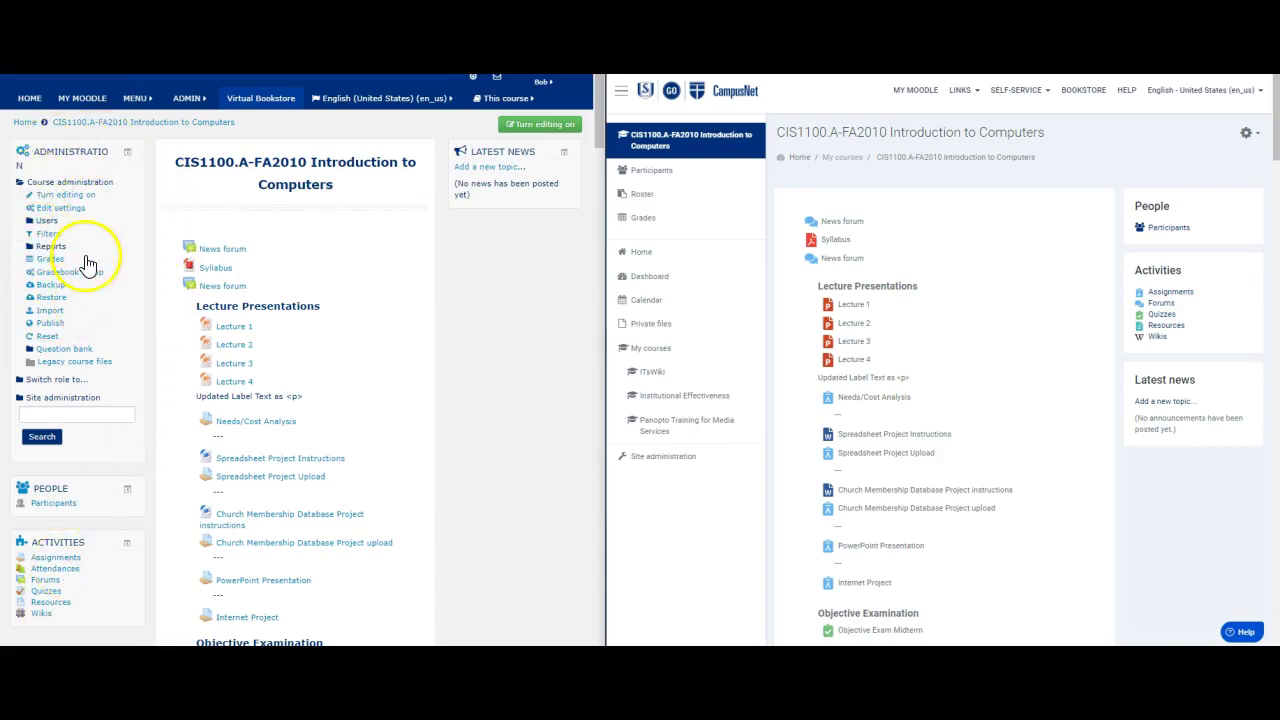
# - View the new site's Roster and the old site's Printable Class List, and return to the course page on both sites
pyautogui.click(673, 202)
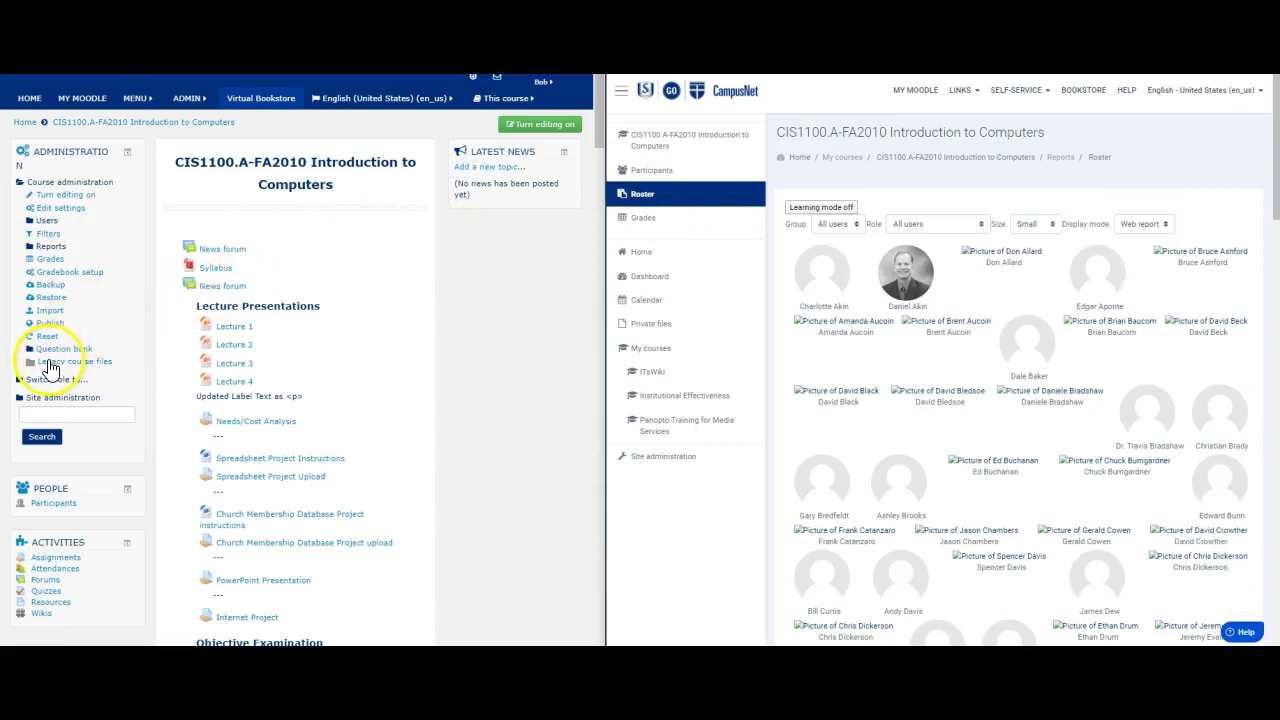
pyautogui.click(45, 508)
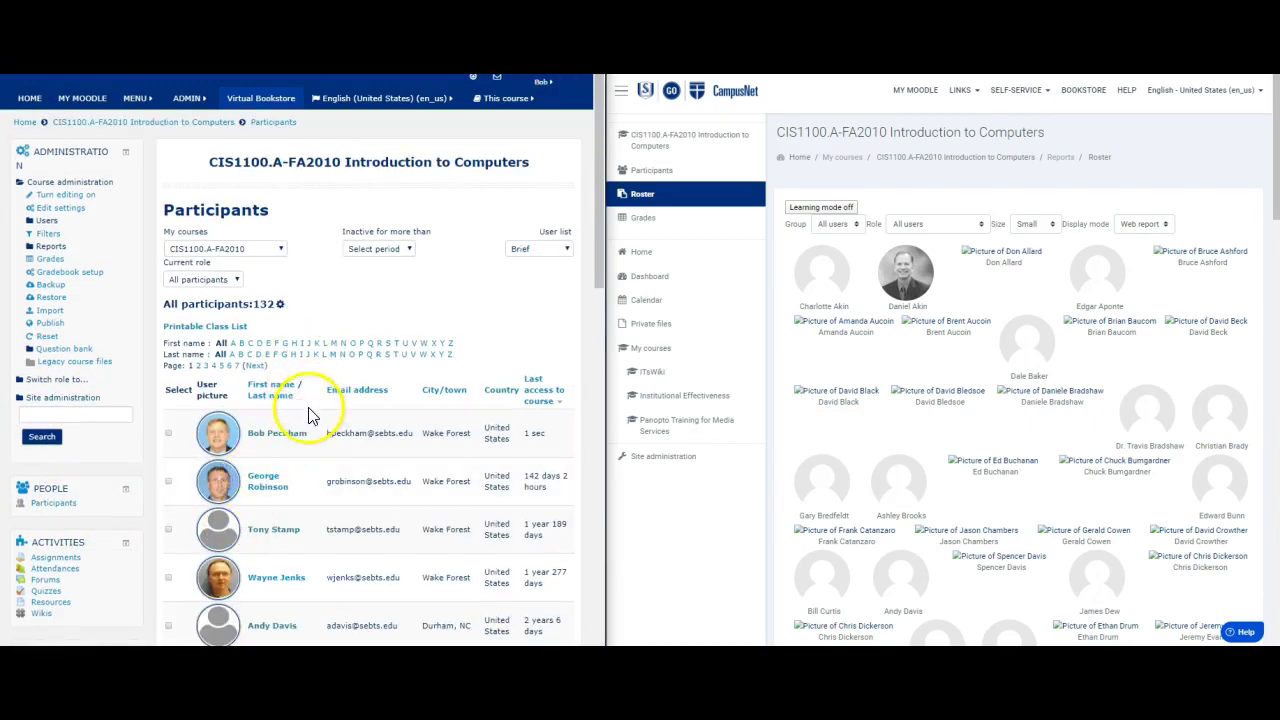
pyautogui.click(222, 326)
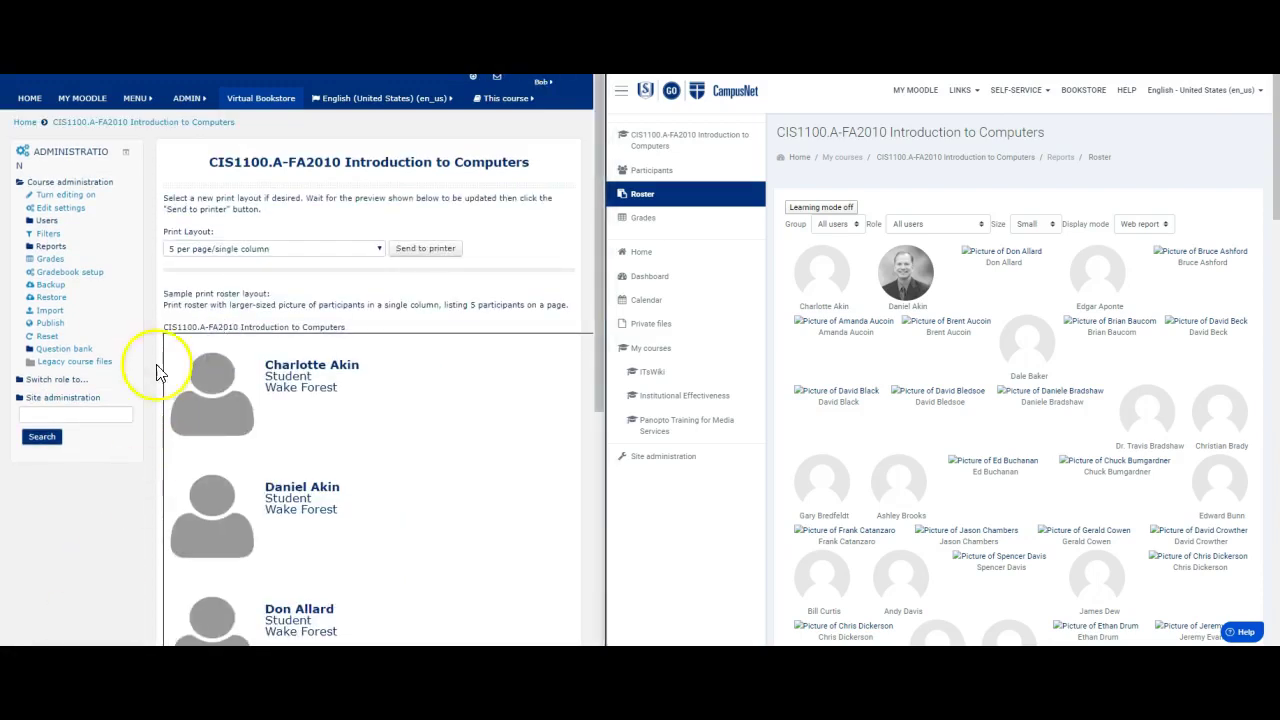
pyautogui.click(200, 121)
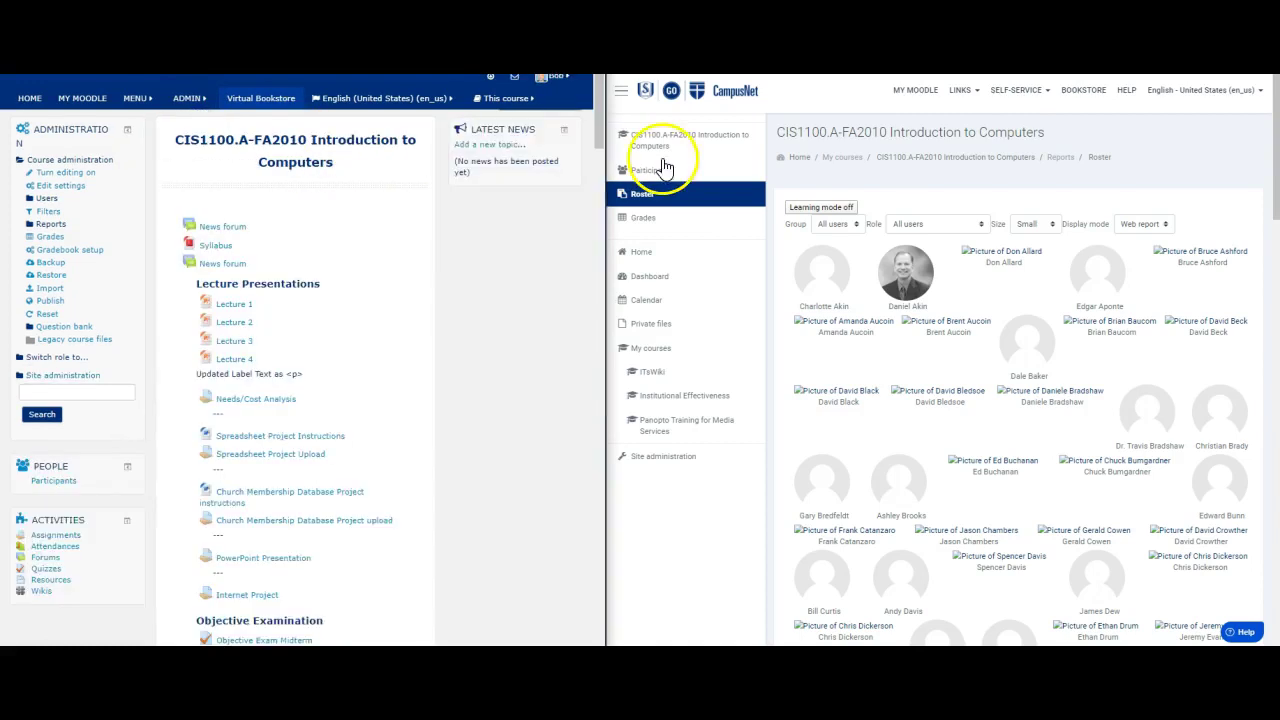
pyautogui.click(693, 144)
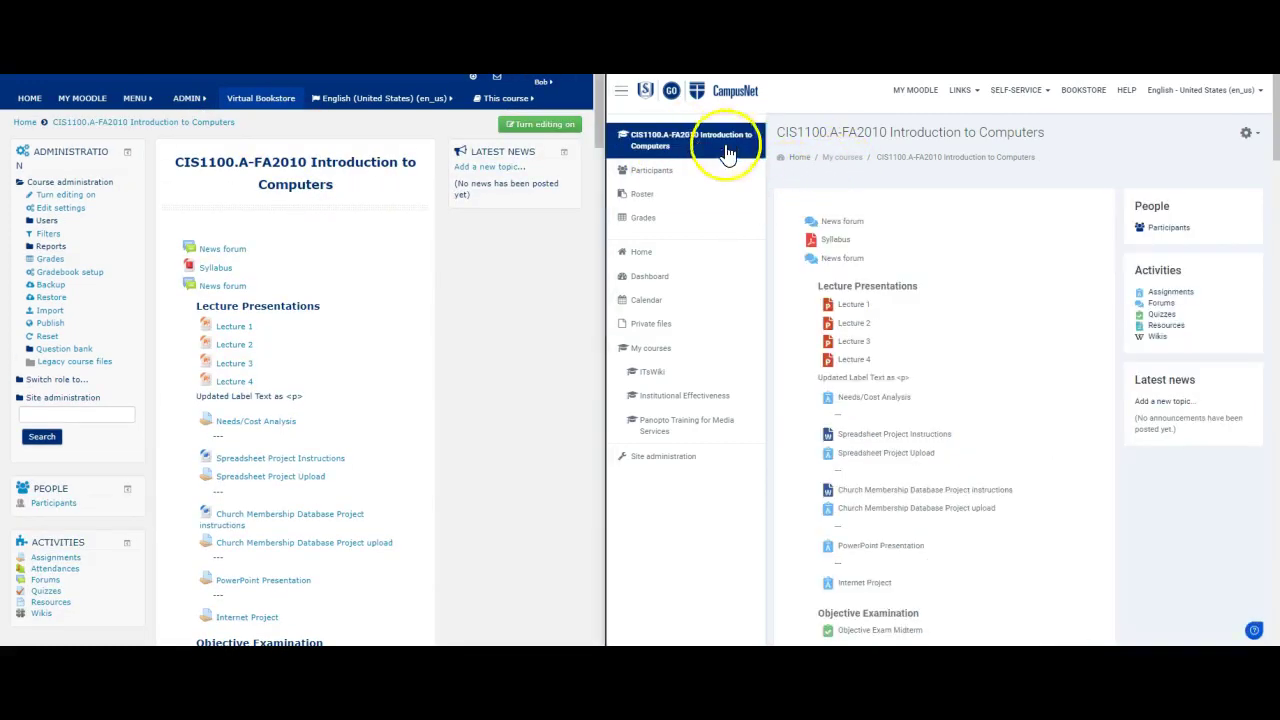
# - Examine the new site's full course administration page, including its Users options and the main course administration list
pyautogui.click(1248, 133)
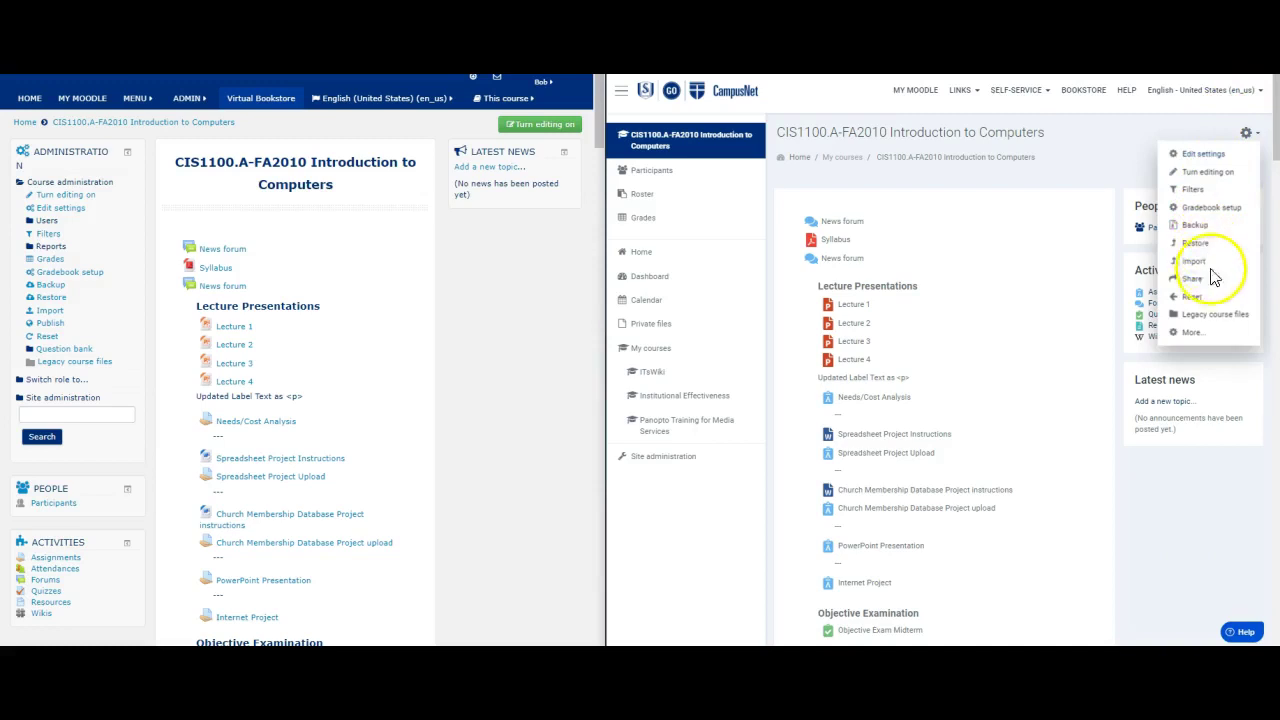
pyautogui.click(1189, 338)
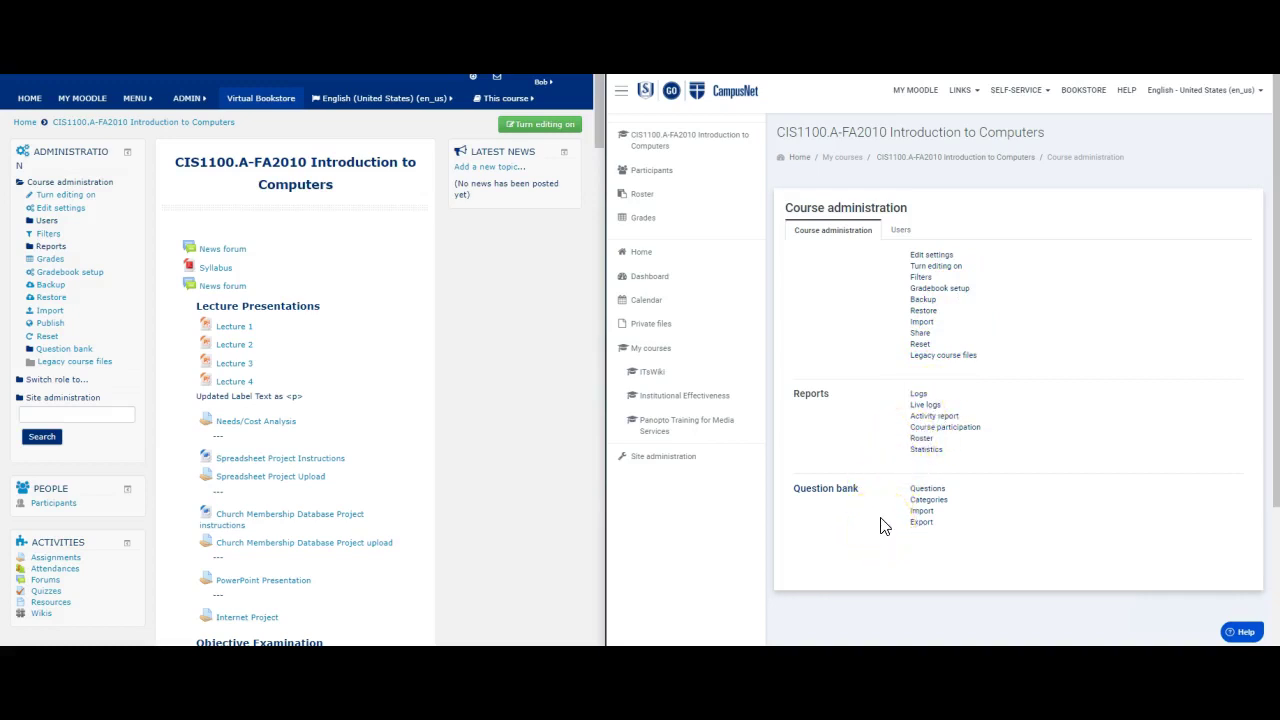
pyautogui.click(900, 232)
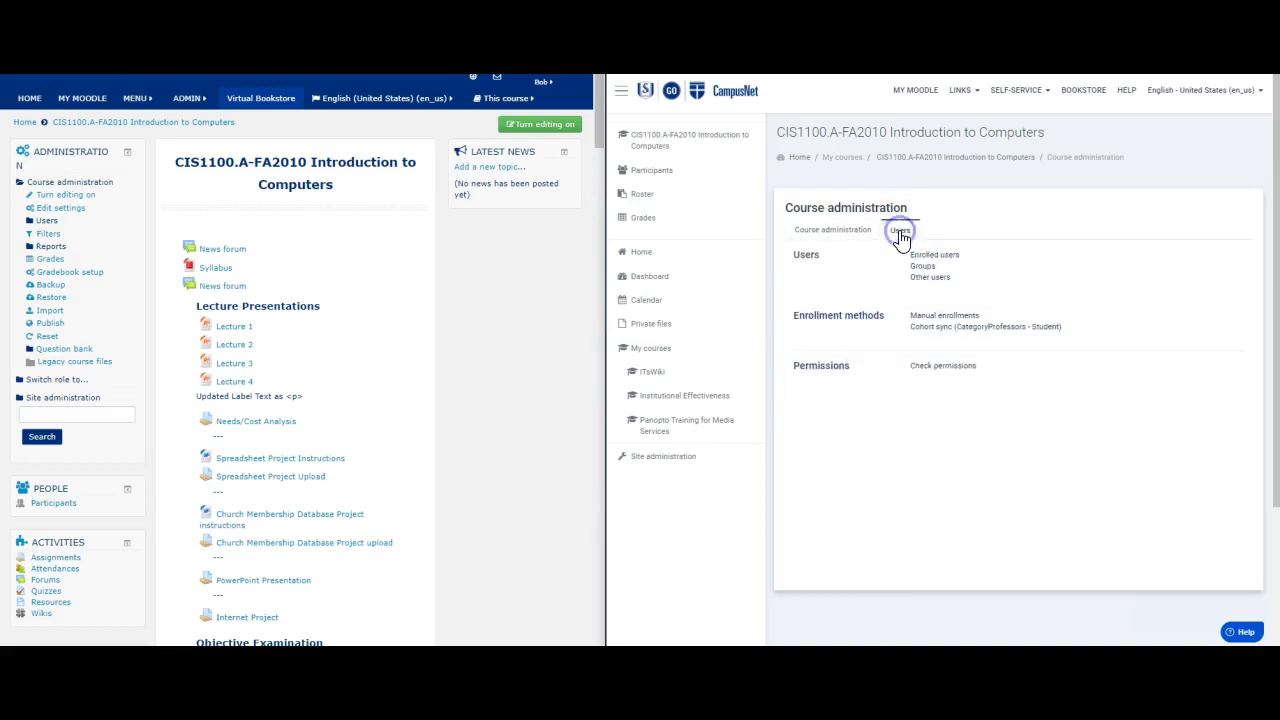
pyautogui.click(842, 232)
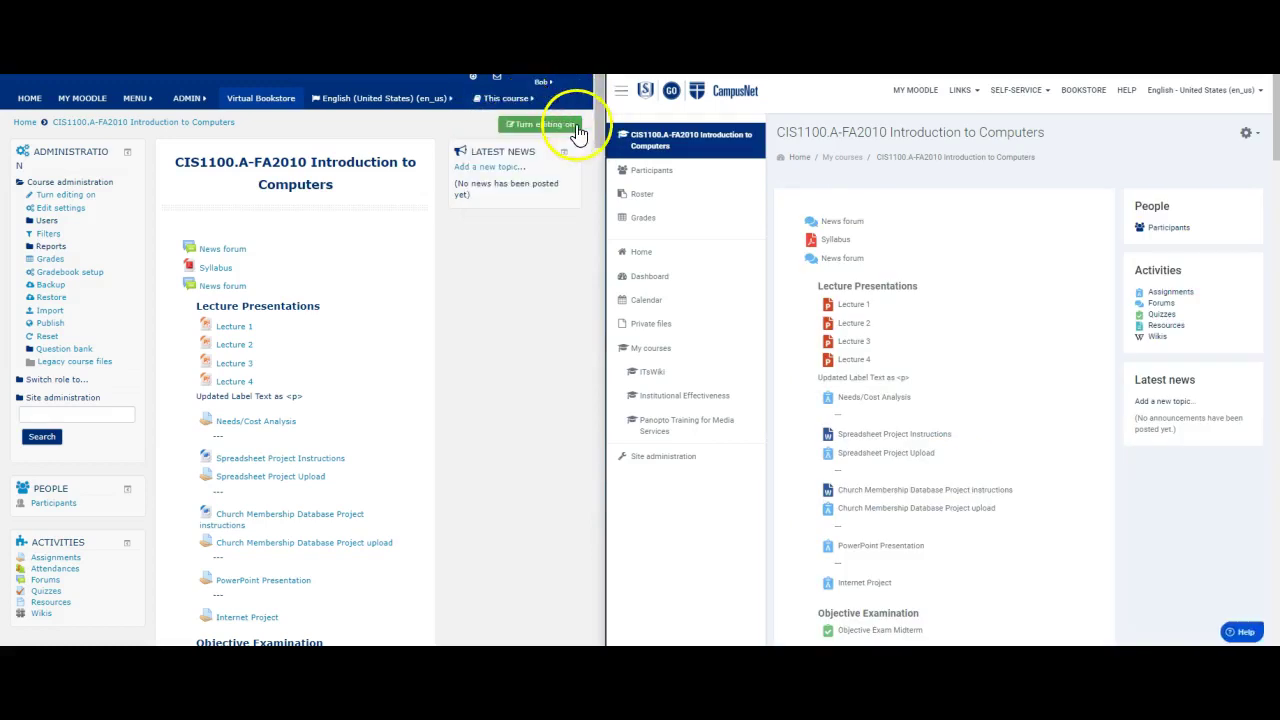
# - Turn editing on for the Introduction to Computers course on both the new and old sites
pyautogui.click(1241, 135)
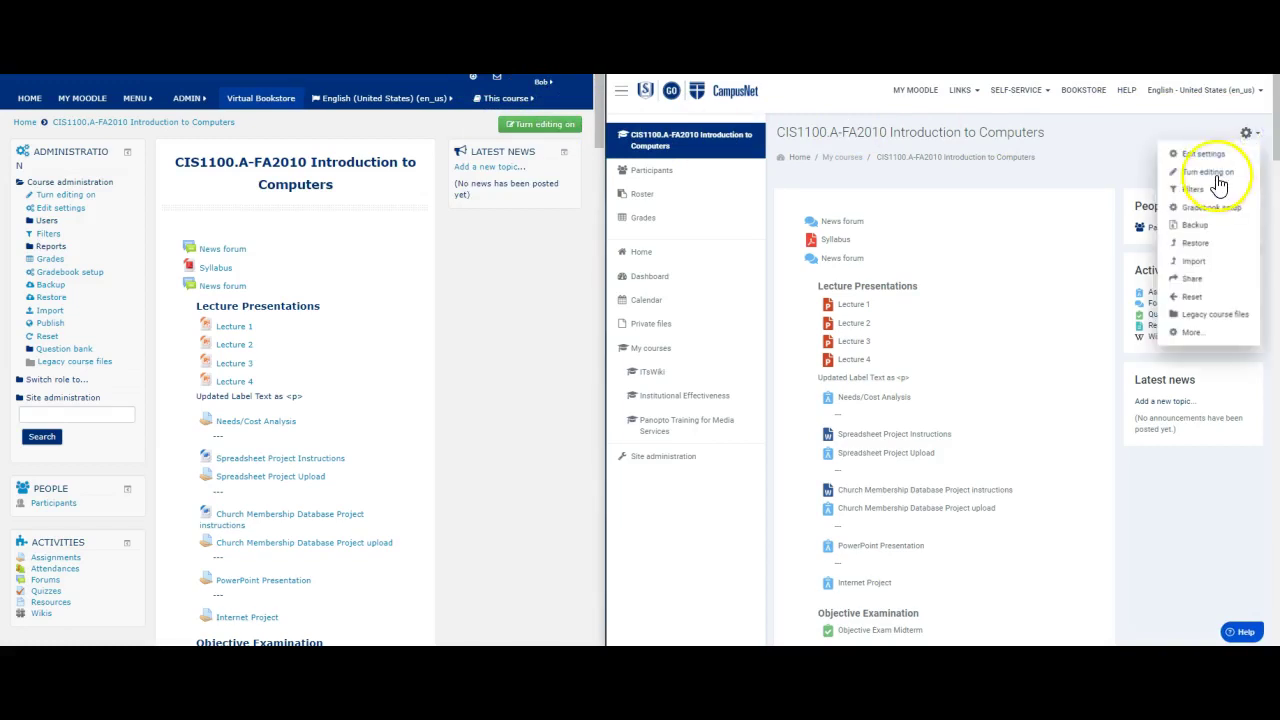
pyautogui.click(1213, 174)
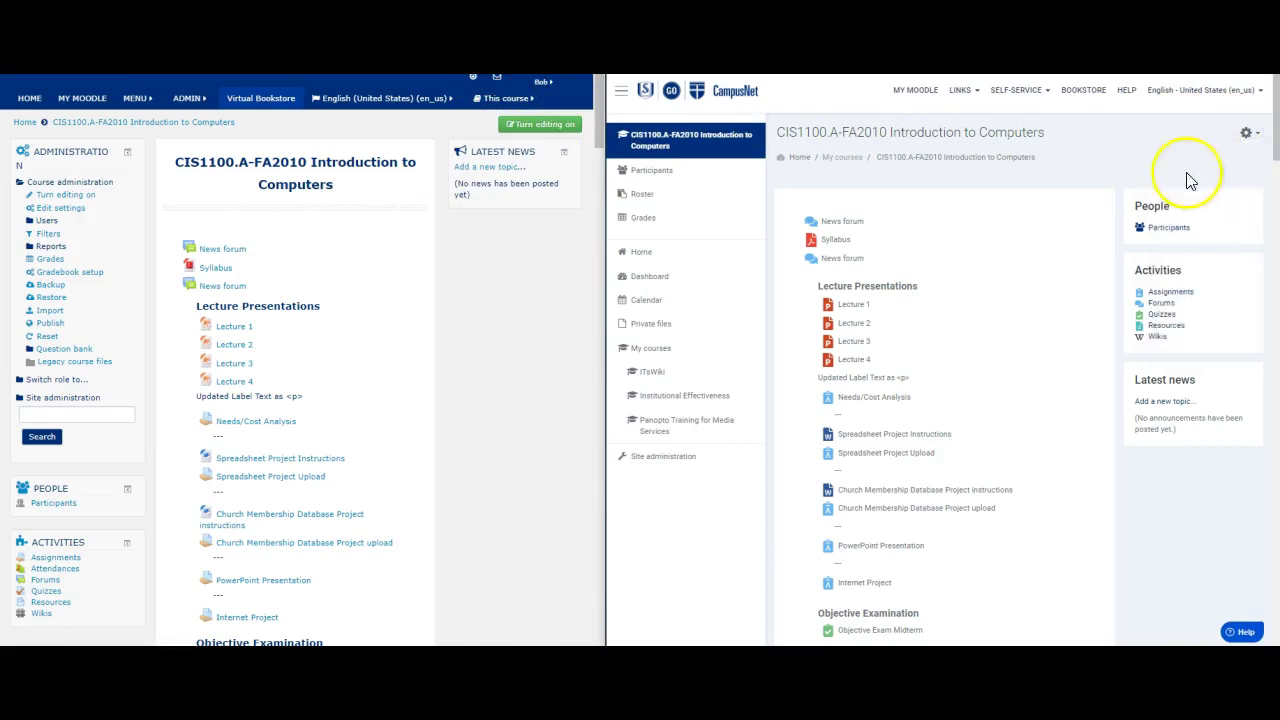
pyautogui.click(527, 133)
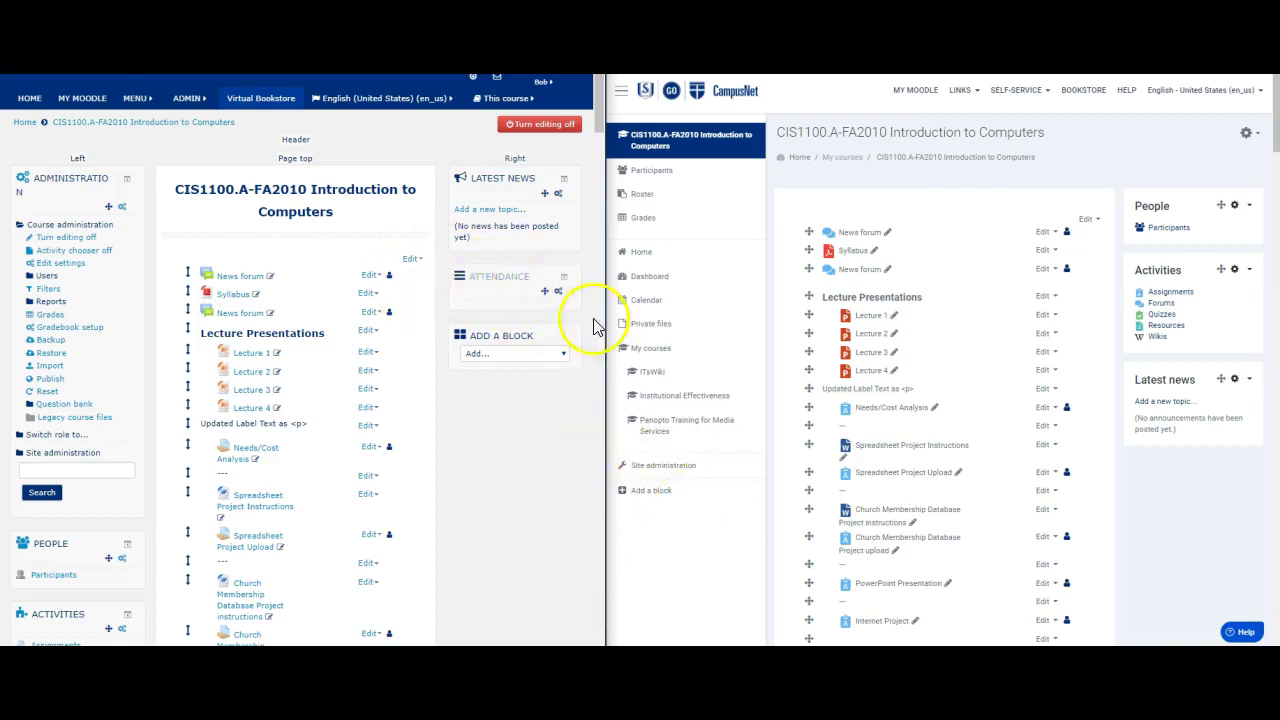
# - Add an Attendance activity to the August 24 - August 30 section on the new site and return to the course page
pyautogui.scroll(-2, 1016, 520)
pyautogui.scroll(-4, 1020, 527)
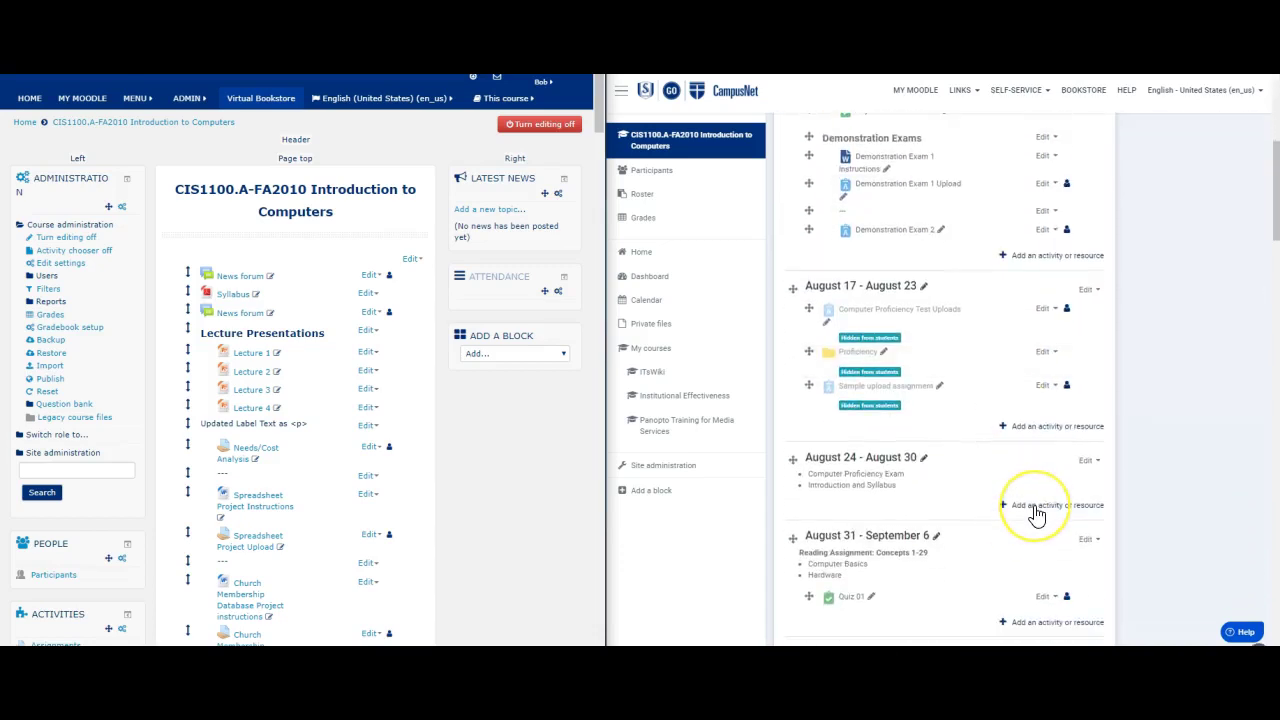
pyautogui.click(1035, 506)
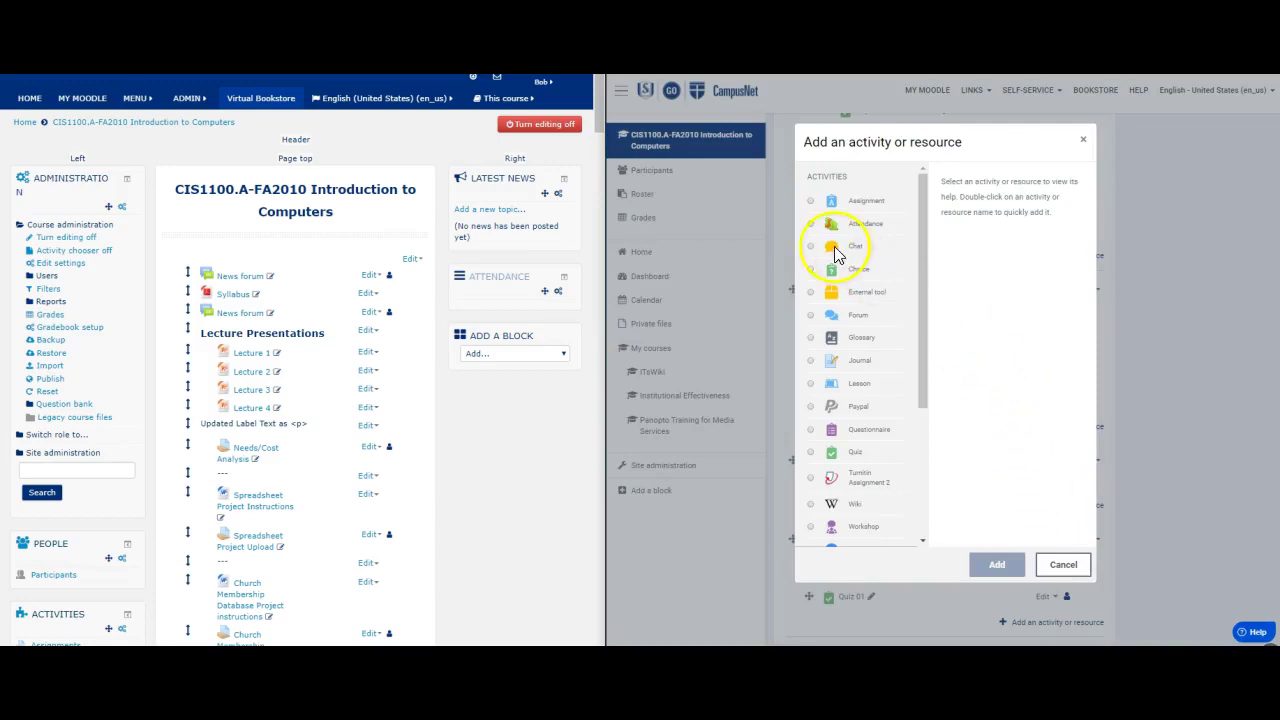
pyautogui.click(810, 226)
pyautogui.click(996, 564)
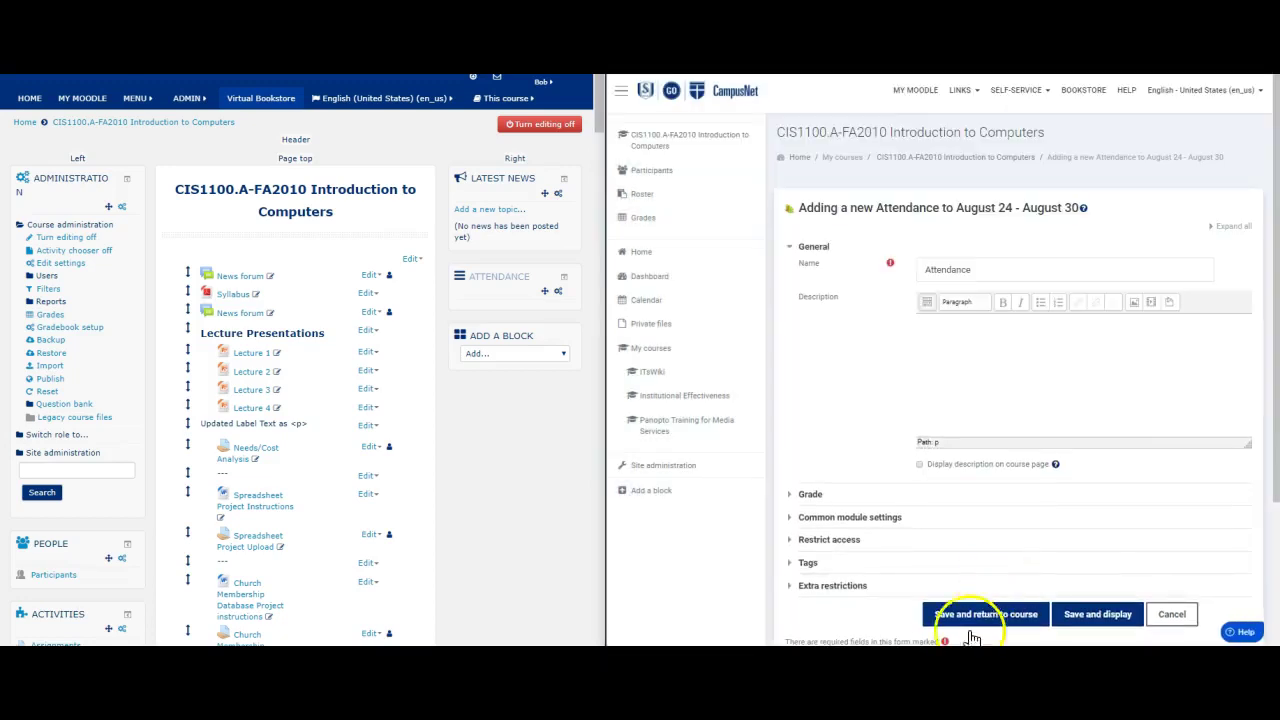
pyautogui.click(660, 147)
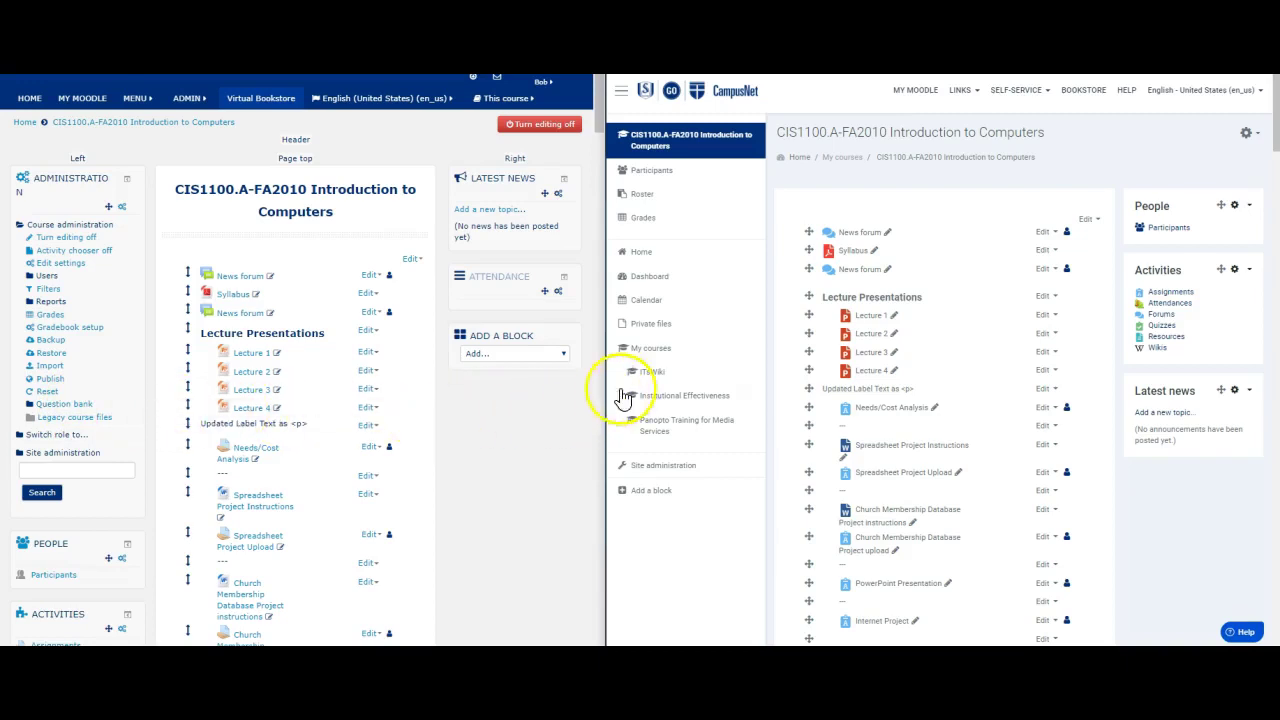
# - Look over the new site's complete course administration options again and go back to the course page
pyautogui.click(1247, 135)
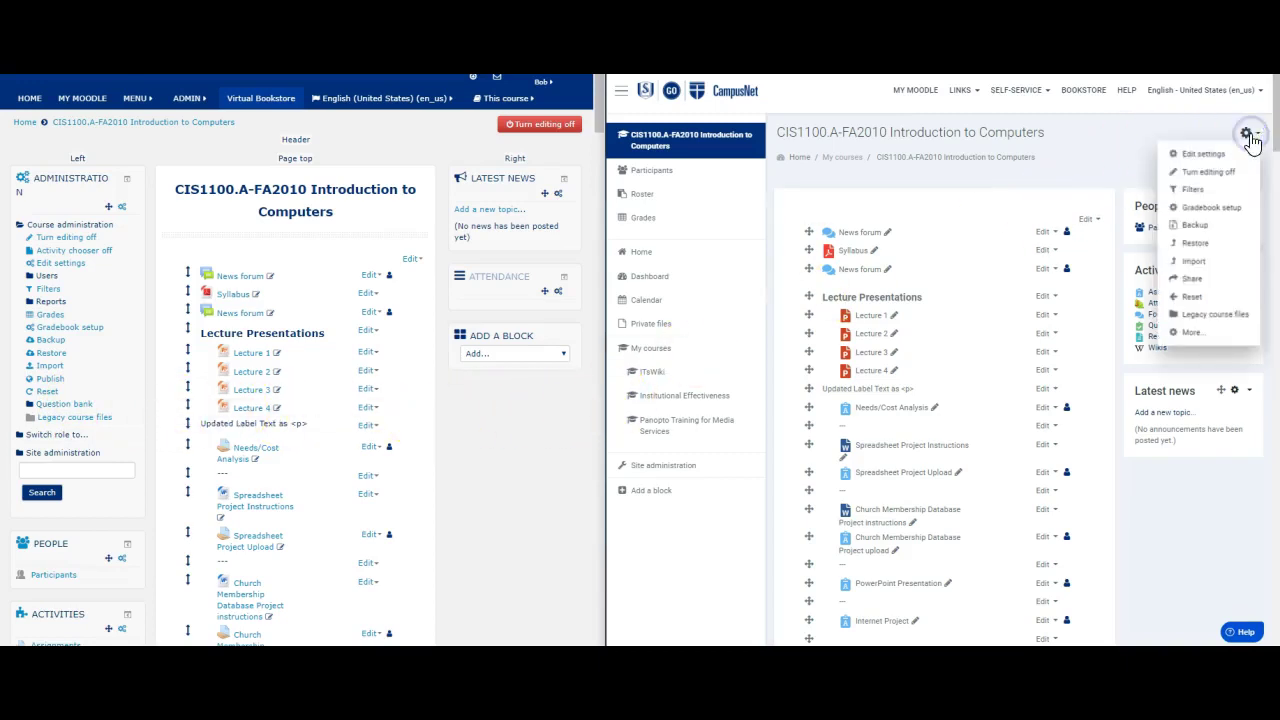
pyautogui.click(1192, 332)
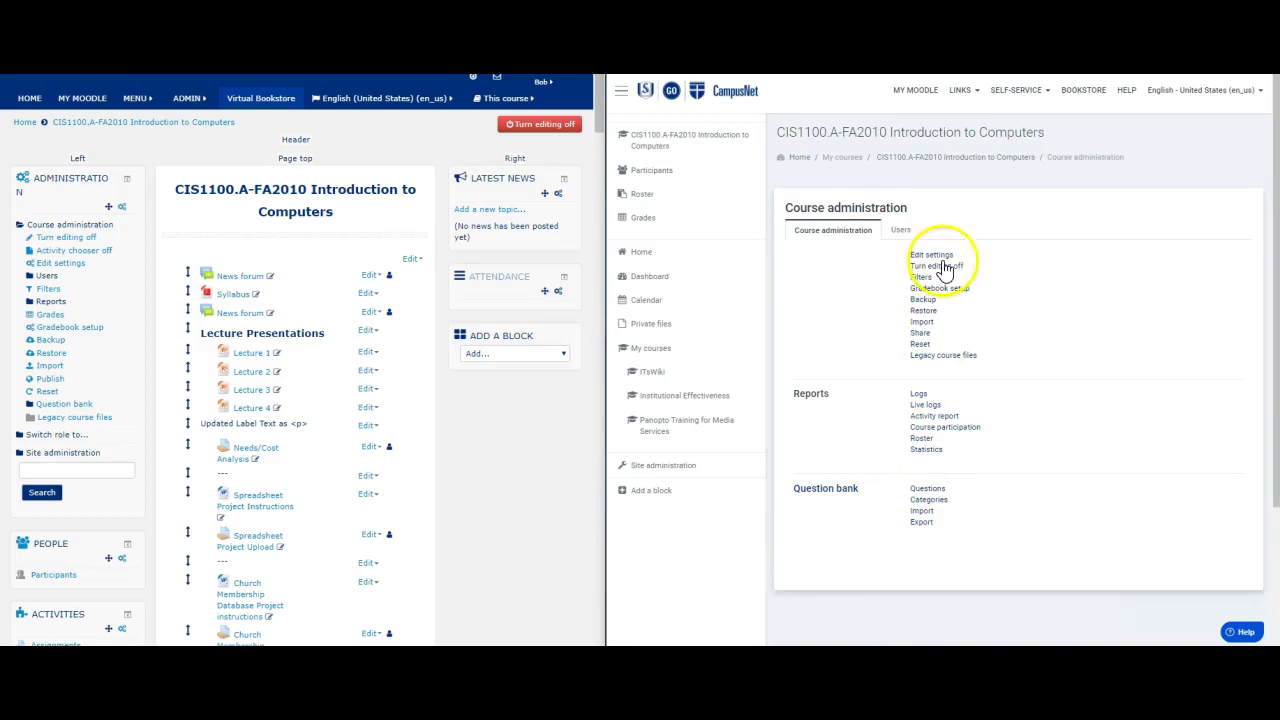
pyautogui.click(943, 165)
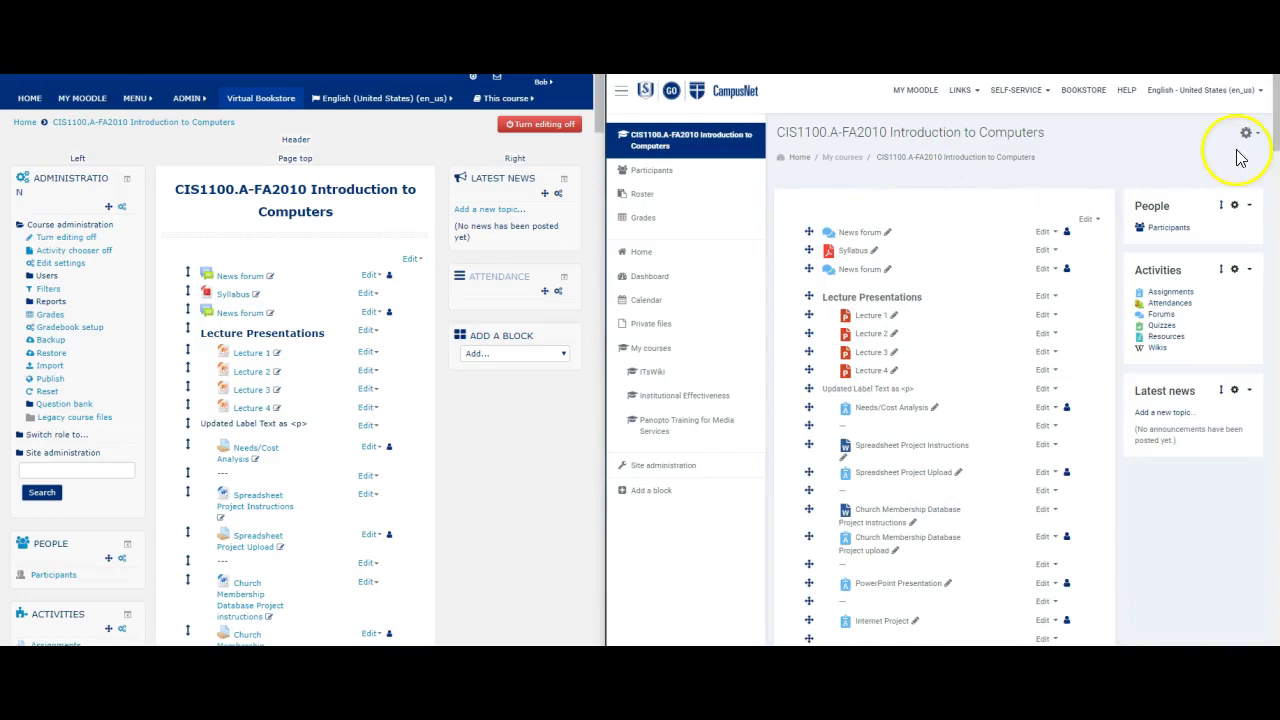
# - Turn editing off for the Introduction to Computers course on both the new and old sites
pyautogui.click(1247, 134)
pyautogui.click(1230, 174)
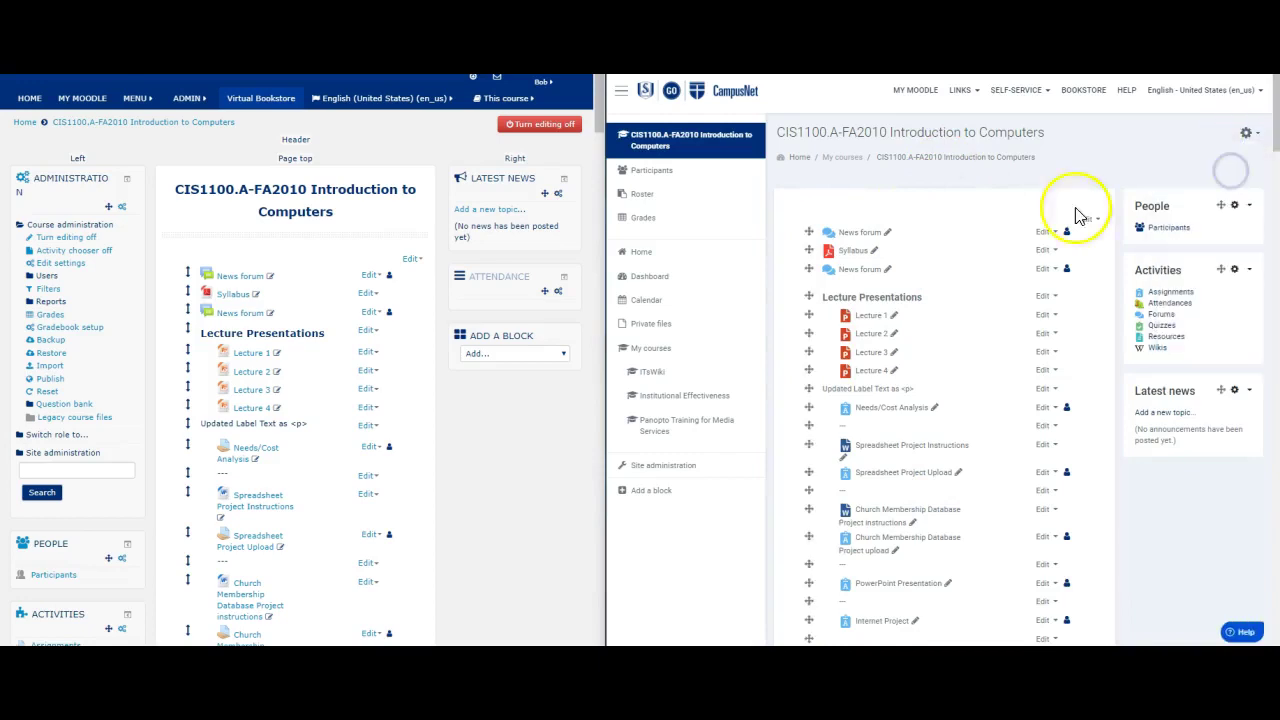
pyautogui.click(540, 124)
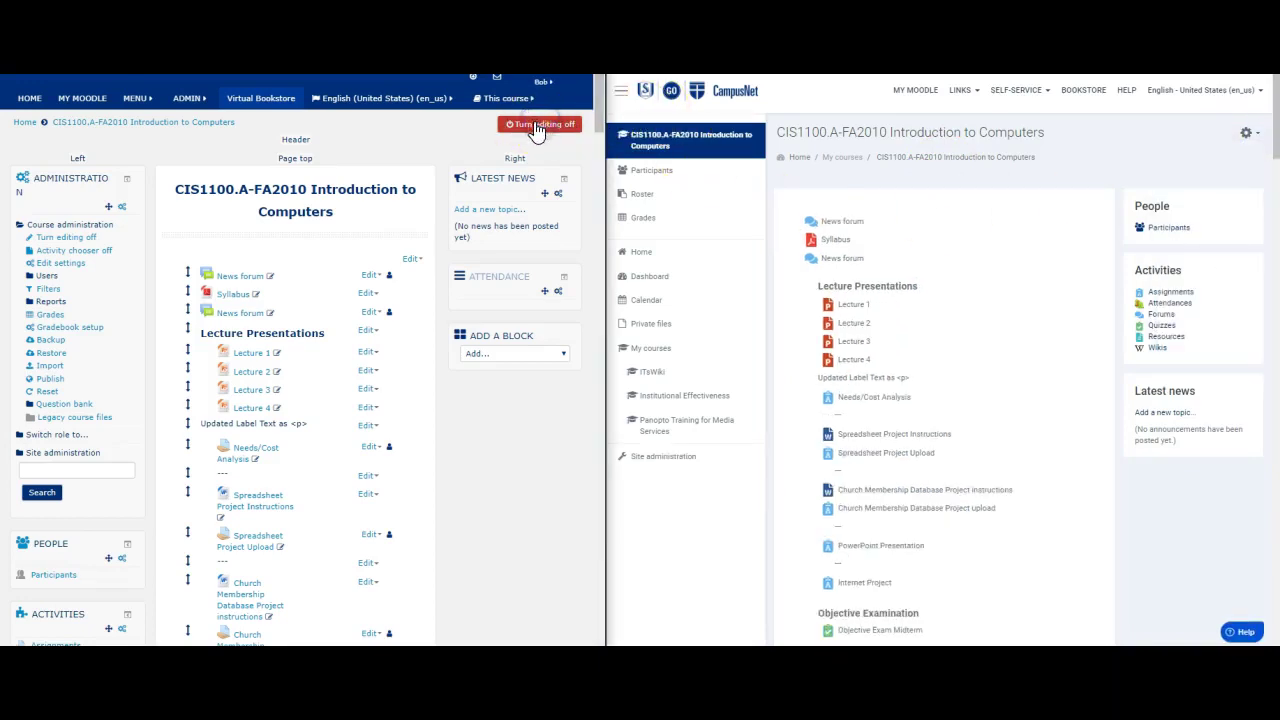